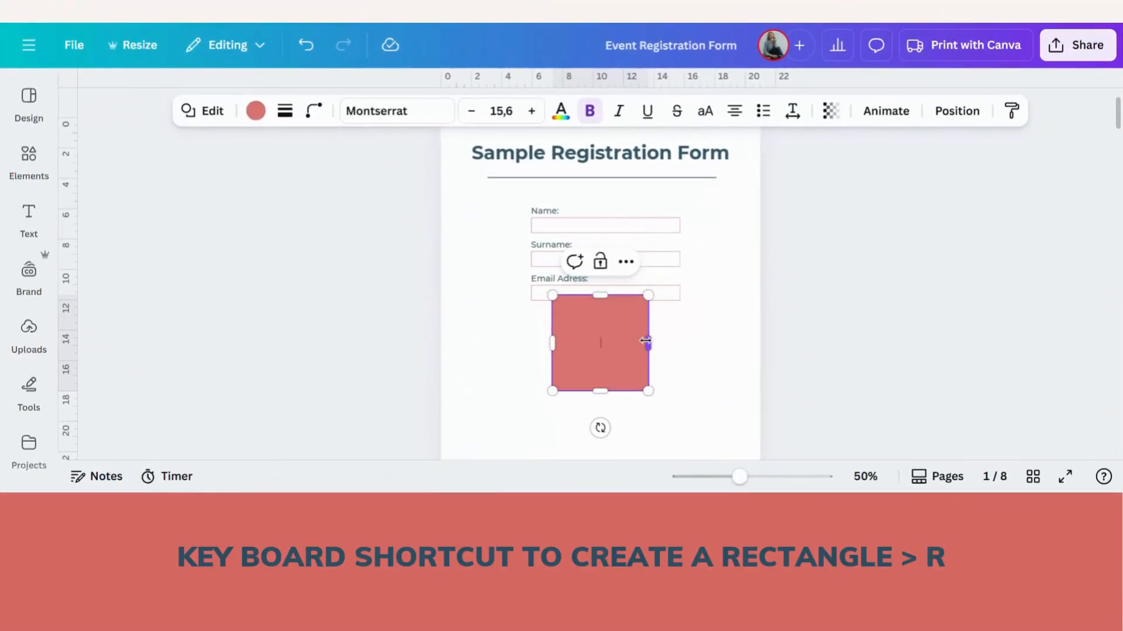
# - Resize the red rectangle into a slim button as wide as the form fields, positioned below the email address field
pyautogui.moveTo(647, 344); pyautogui.dragTo(680, 344)
pyautogui.moveTo(552, 343); pyautogui.dragTo(531, 344)
pyautogui.moveTo(605, 295); pyautogui.dragTo(606, 320)
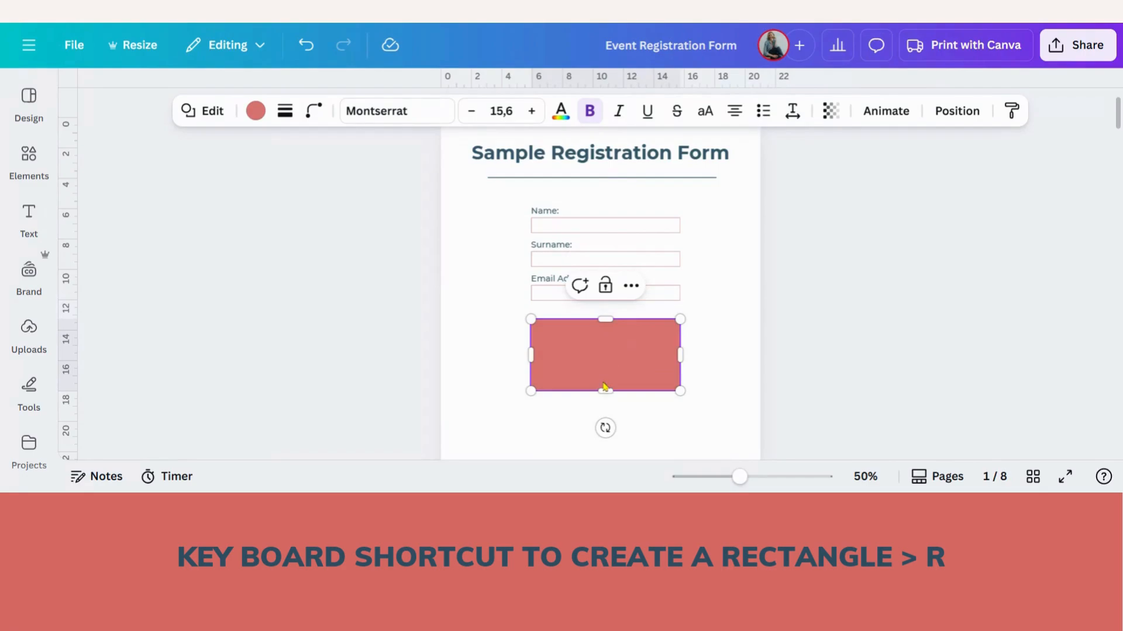
pyautogui.moveTo(602, 390); pyautogui.dragTo(602, 343)
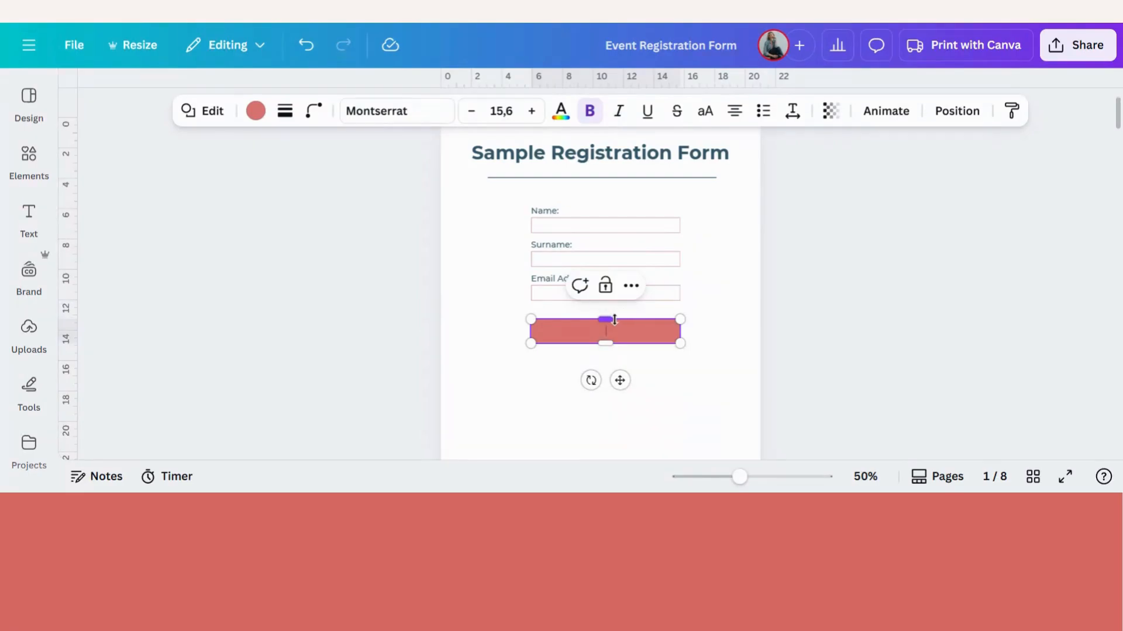
# - Label the rectangle SUBMIT in uppercase and change its fill to the dark blue brand colour
pyautogui.doubleClick(606, 331)
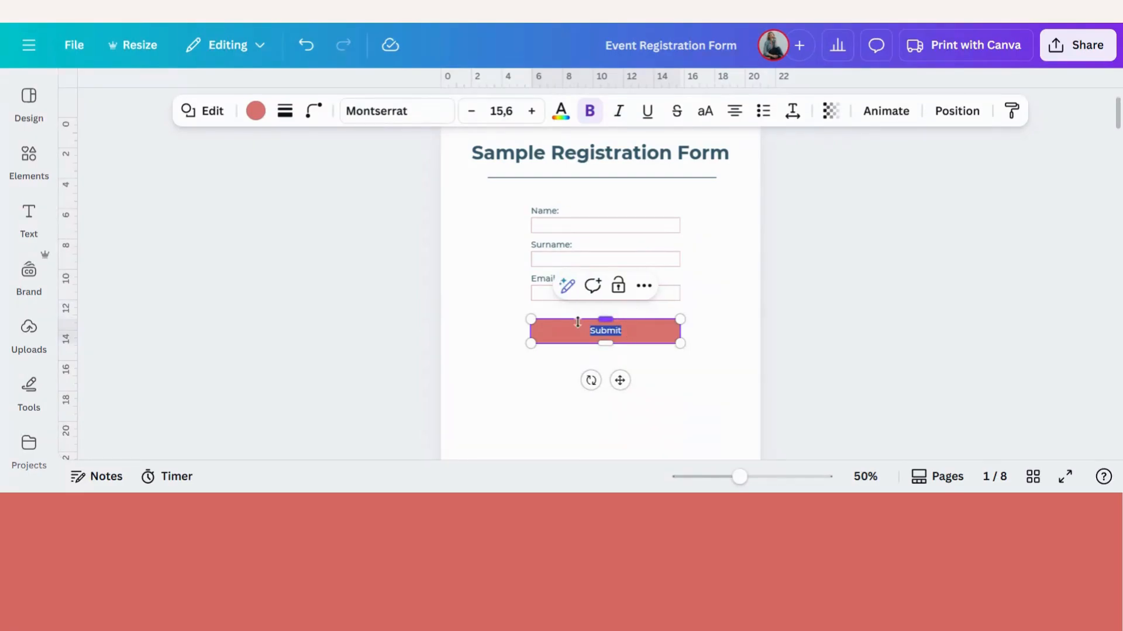
pyautogui.click(705, 111)
pyautogui.click(256, 112)
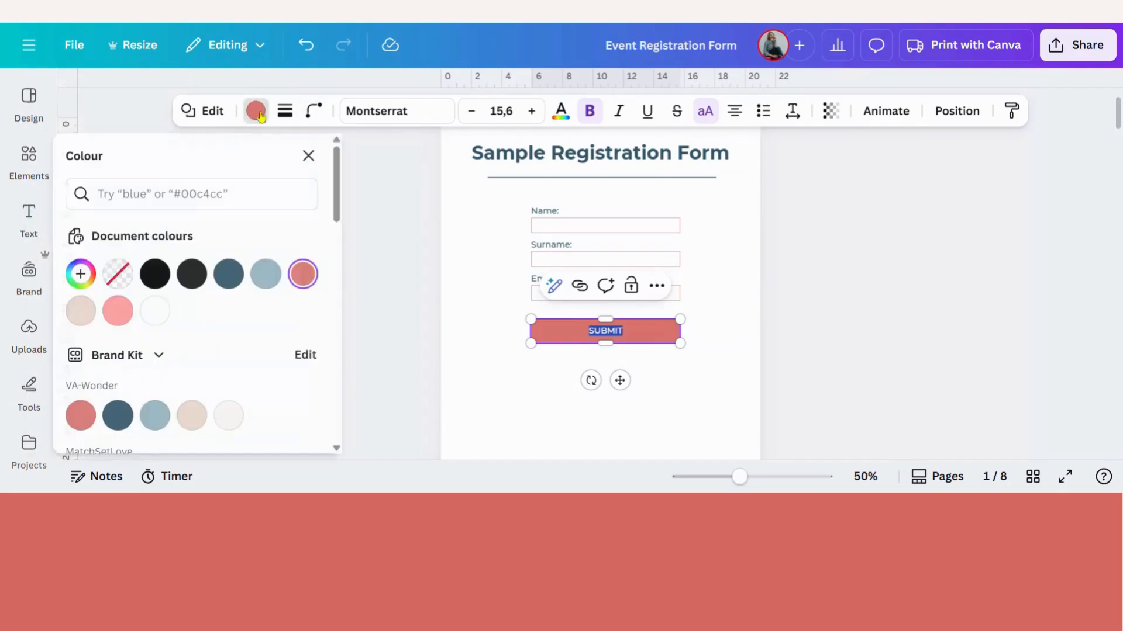
pyautogui.click(123, 415)
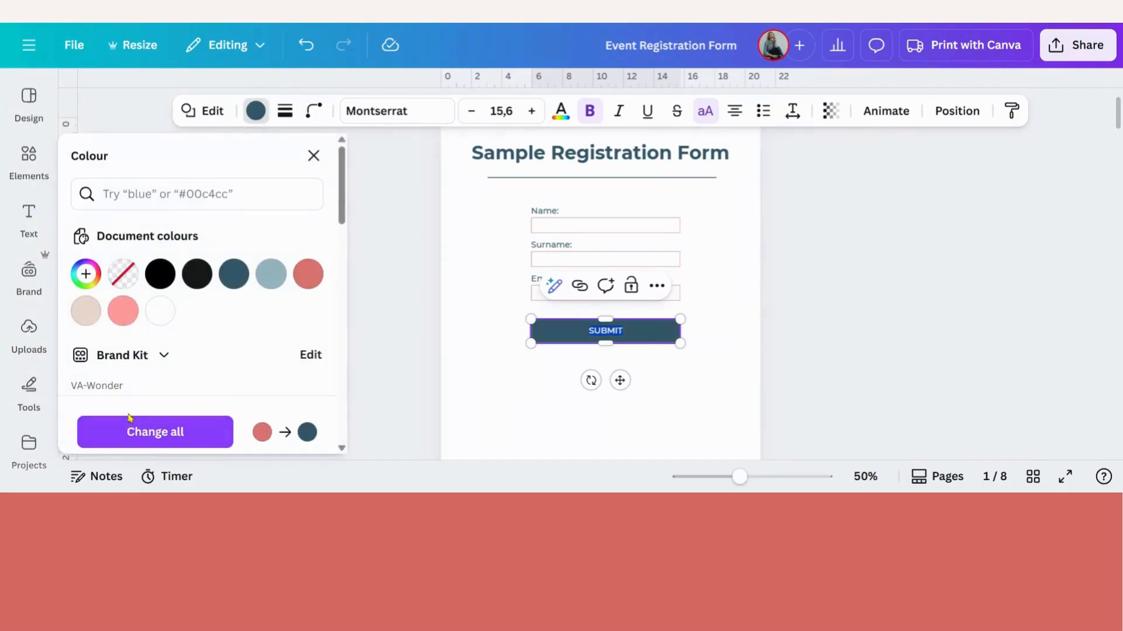
# - Increase the SUBMIT label's font size to 22,6
pyautogui.click(529, 111)
pyautogui.click(530, 112)
pyautogui.click(528, 115)
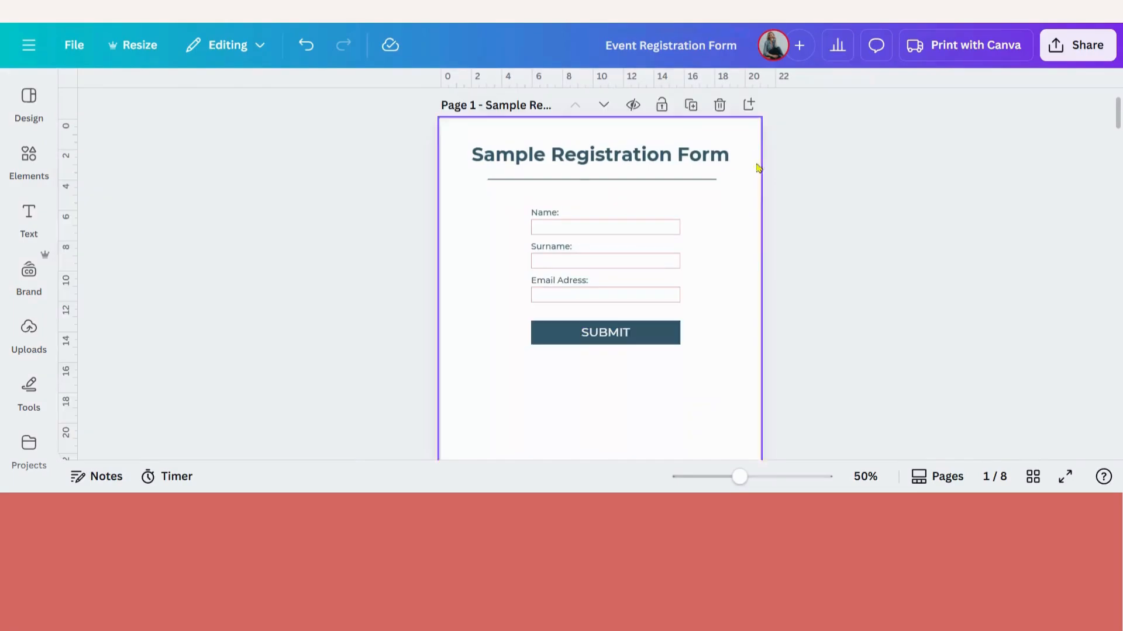
# - Add a mailto link with the placeholder email address to the SUBMIT button on page 1
pyautogui.click(662, 339)
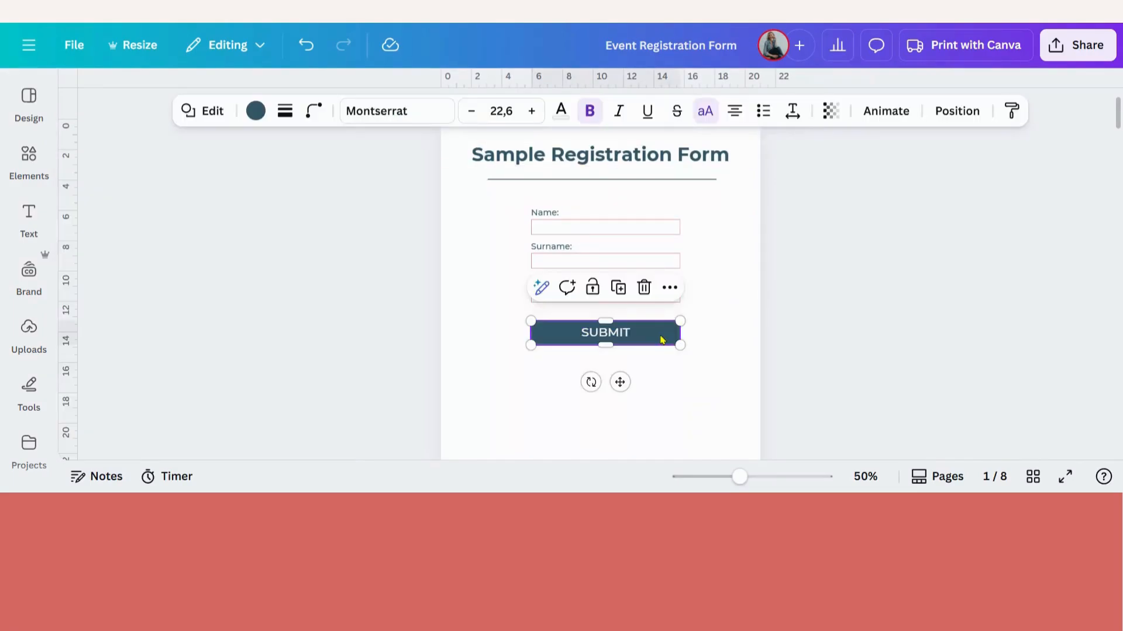
pyautogui.click(669, 288)
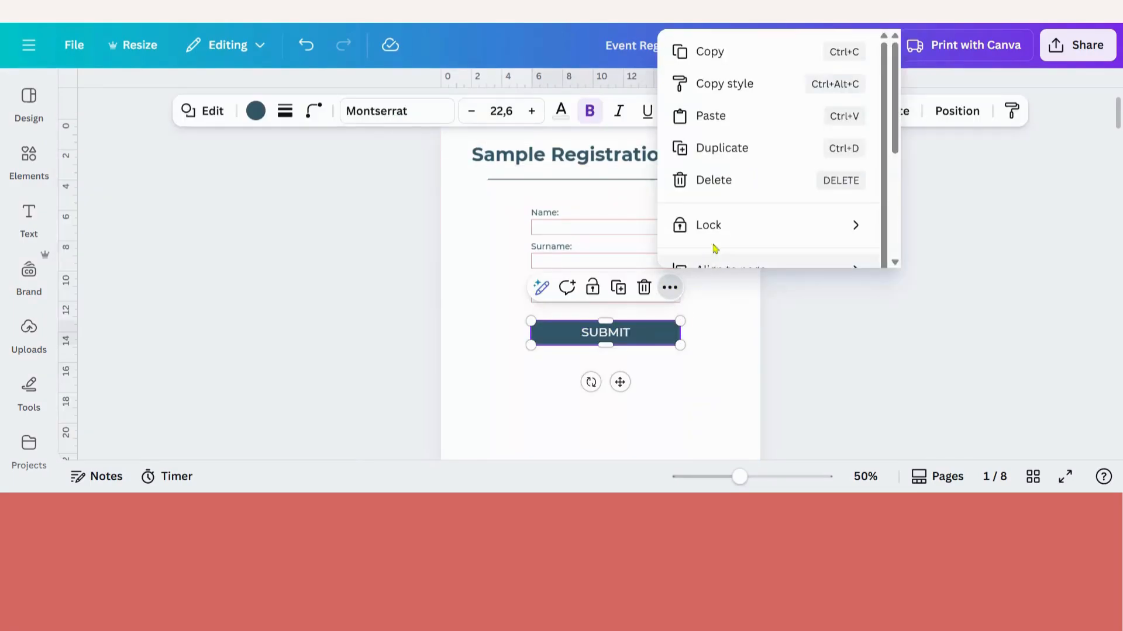
pyautogui.scroll(-1, 725, 215)
pyautogui.scroll(-3, 725, 215)
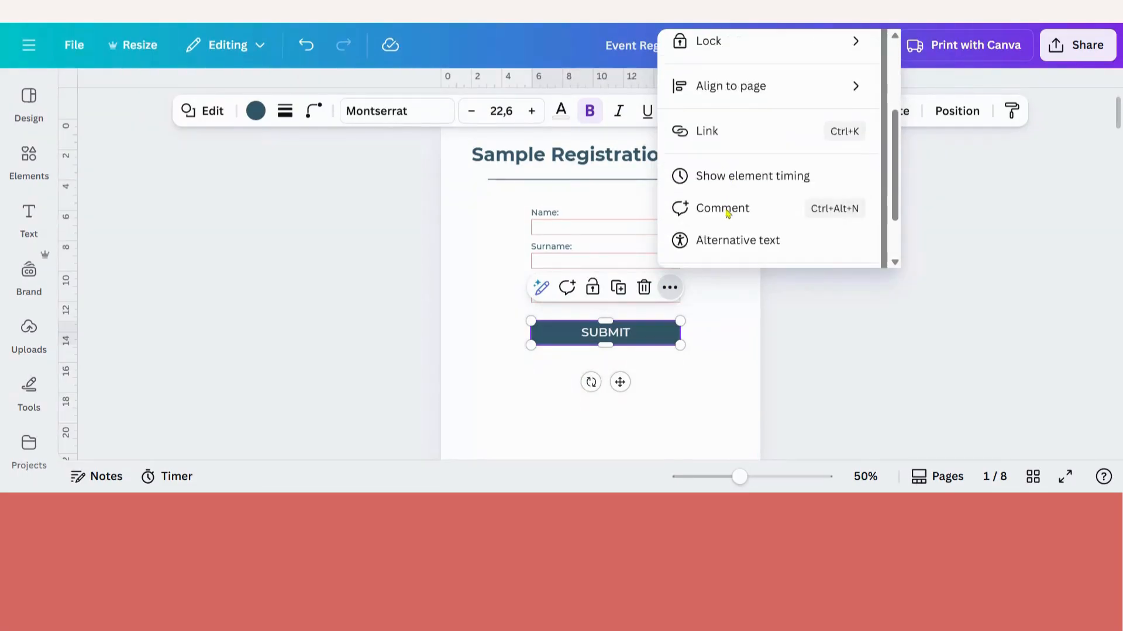
pyautogui.click(708, 136)
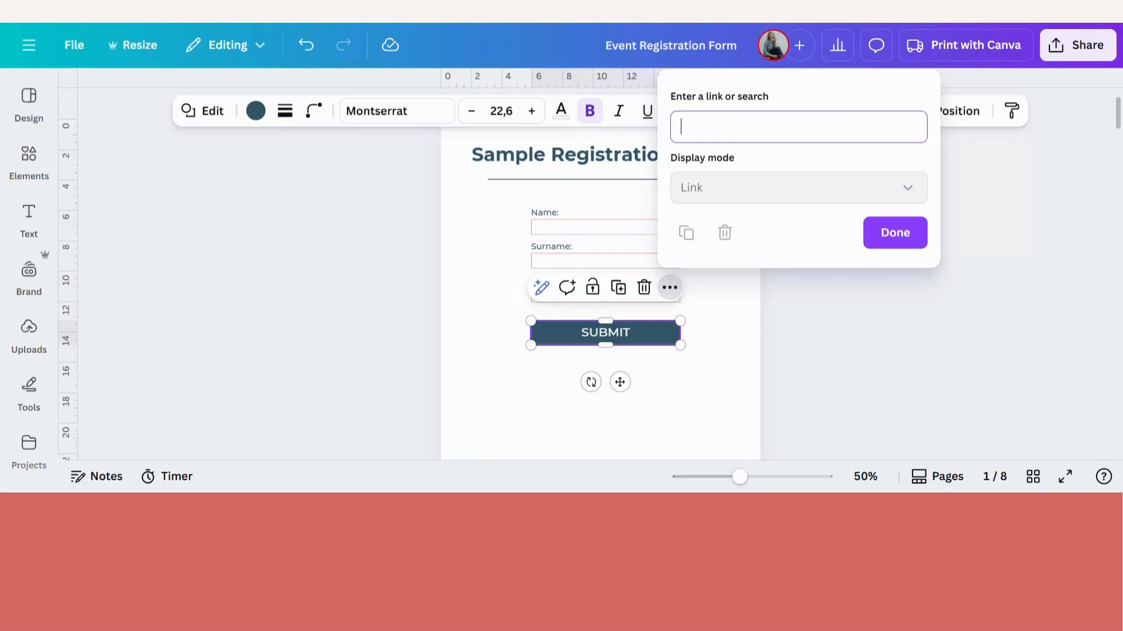
pyautogui.hotkey('ctrl', 'v')
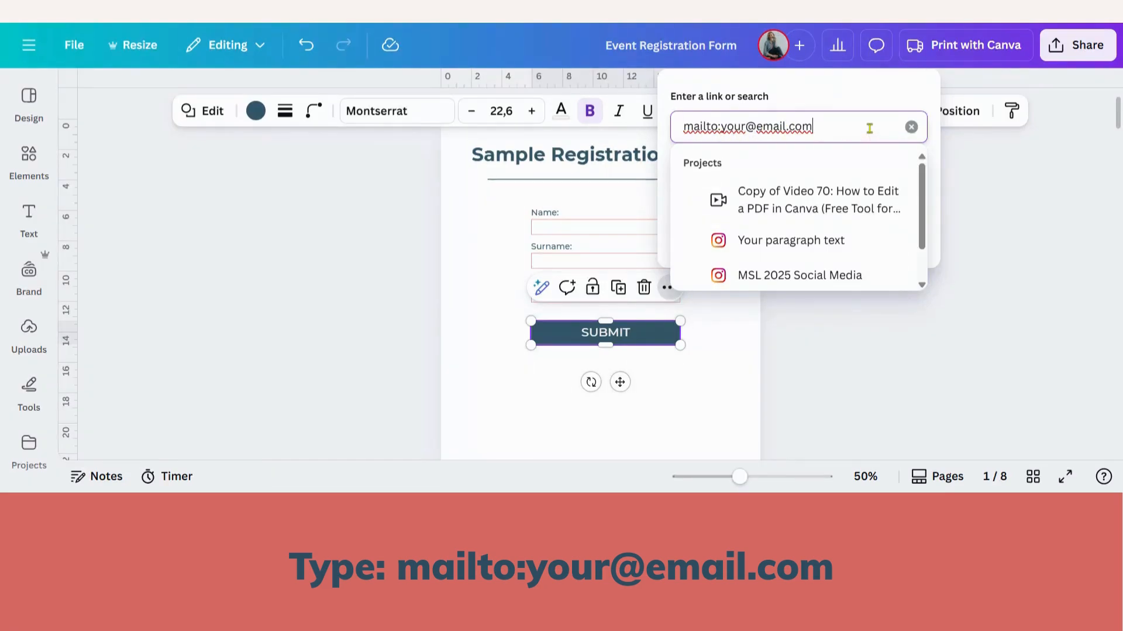
pyautogui.click(1032, 185)
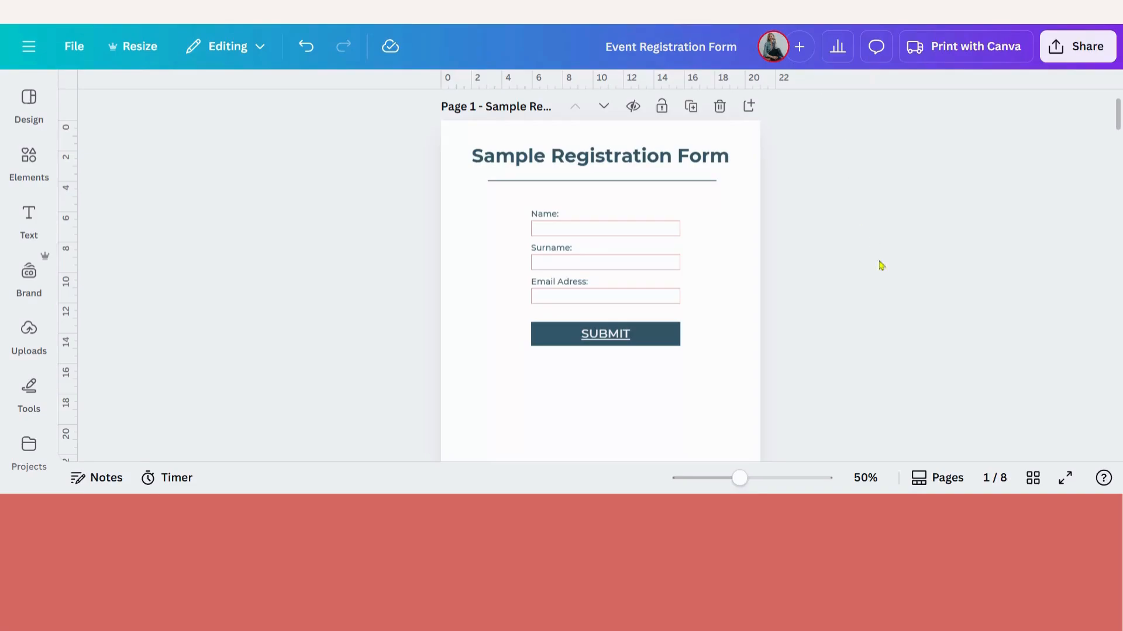
# - Replace the SUBMIT button's link with a mailto link to the business email that includes the subject "Submitted Form"
pyautogui.click(636, 343)
pyautogui.click(626, 289)
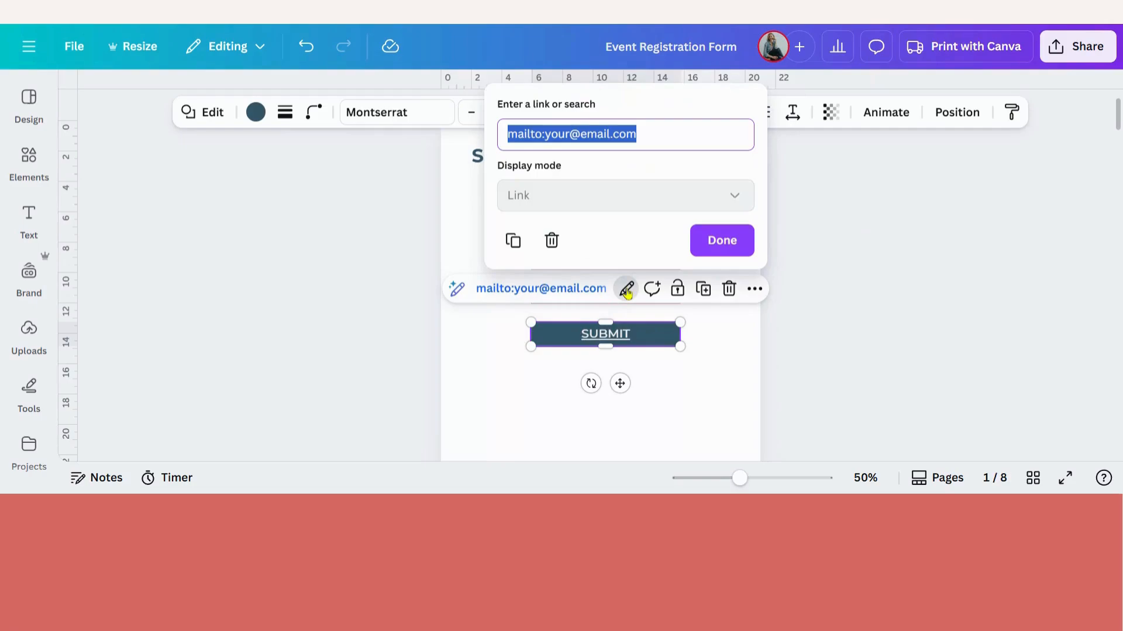
pyautogui.hotkey('ctrl', 'v')
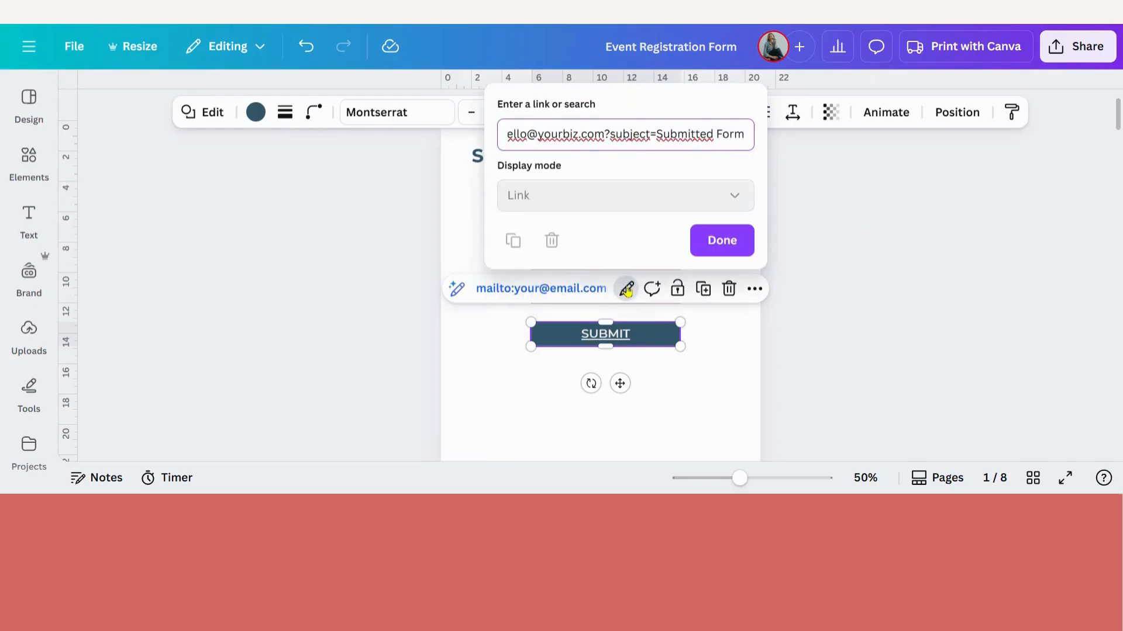
pyautogui.click(709, 242)
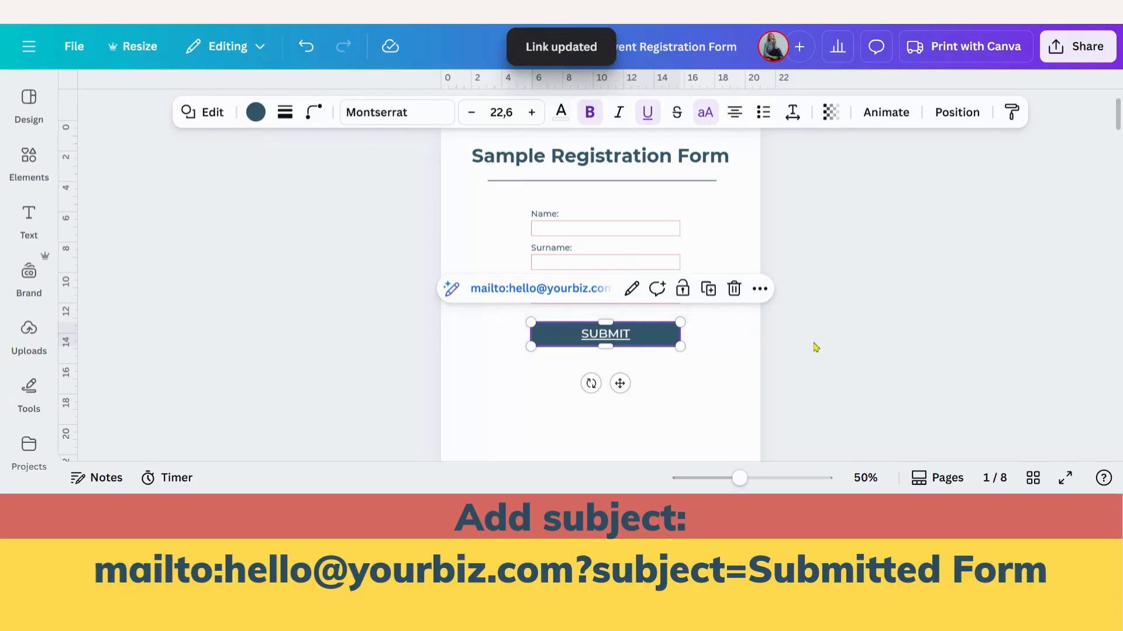
pyautogui.click(891, 368)
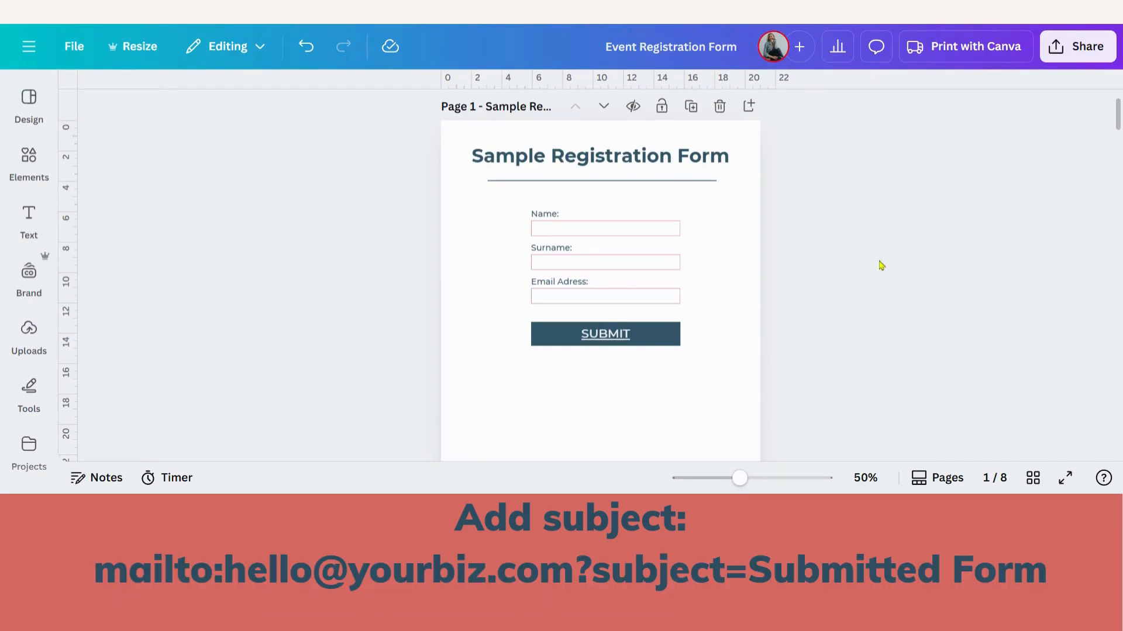
# - Link the R.S.V.P. button on page 3 to the copied Google Forms address
pyautogui.click(637, 343)
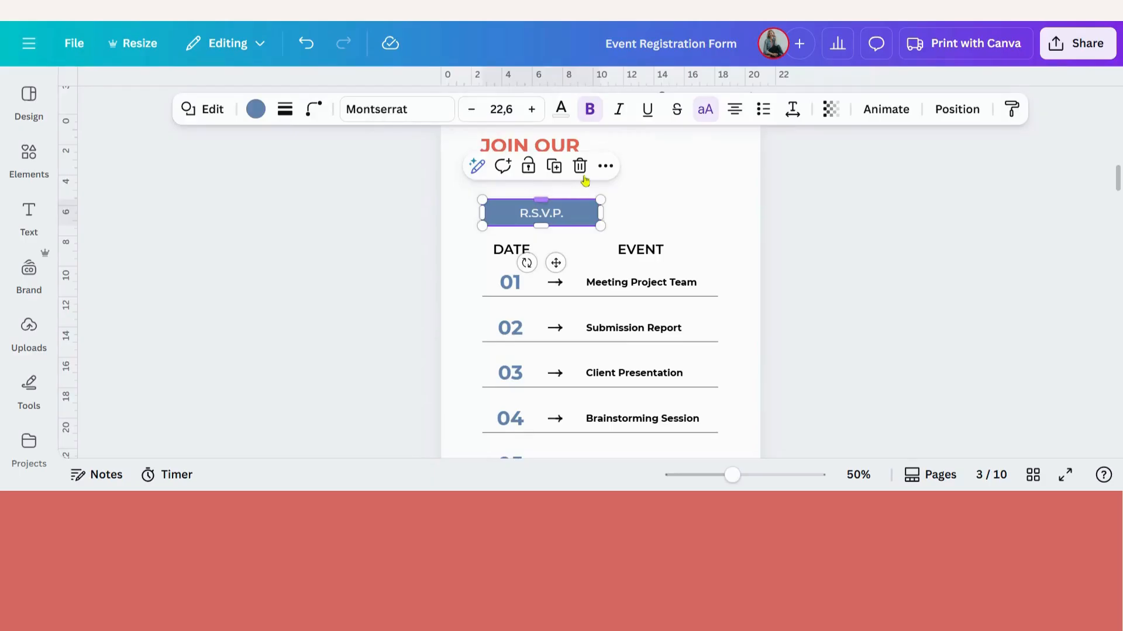
pyautogui.click(605, 166)
pyautogui.scroll(-1, 704, 348)
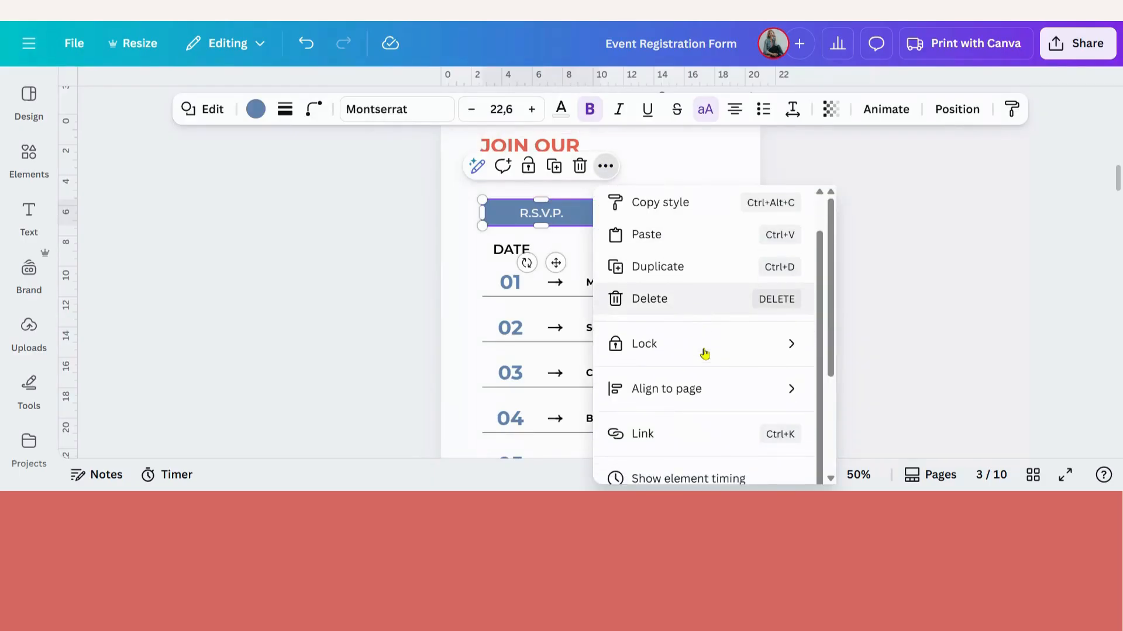
pyautogui.click(637, 432)
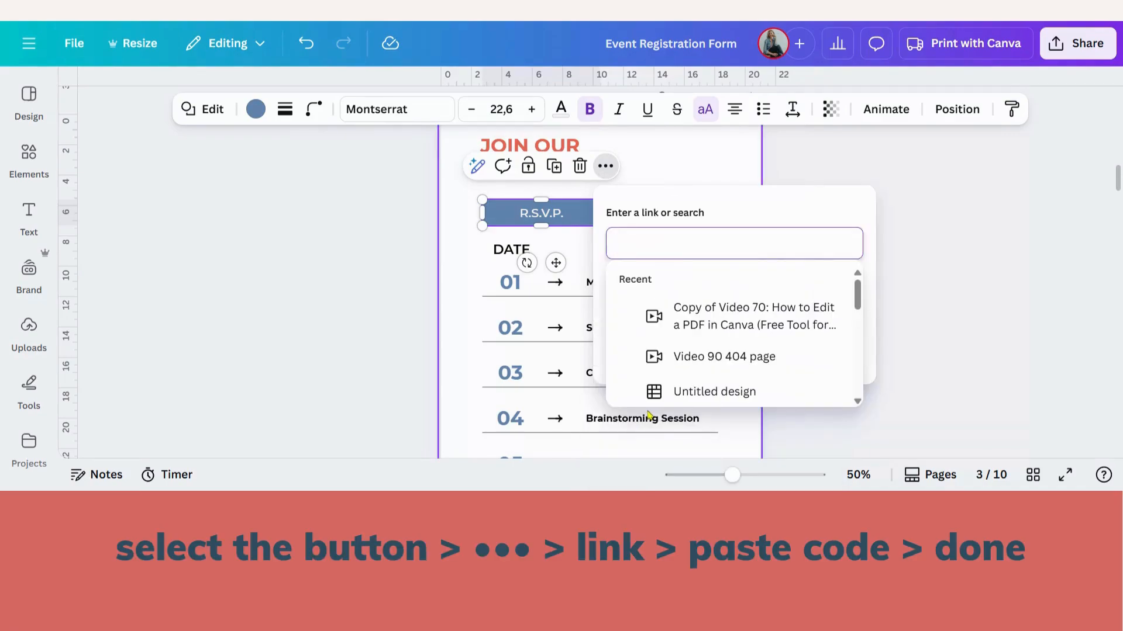
pyautogui.hotkey('ctrl', 'v')
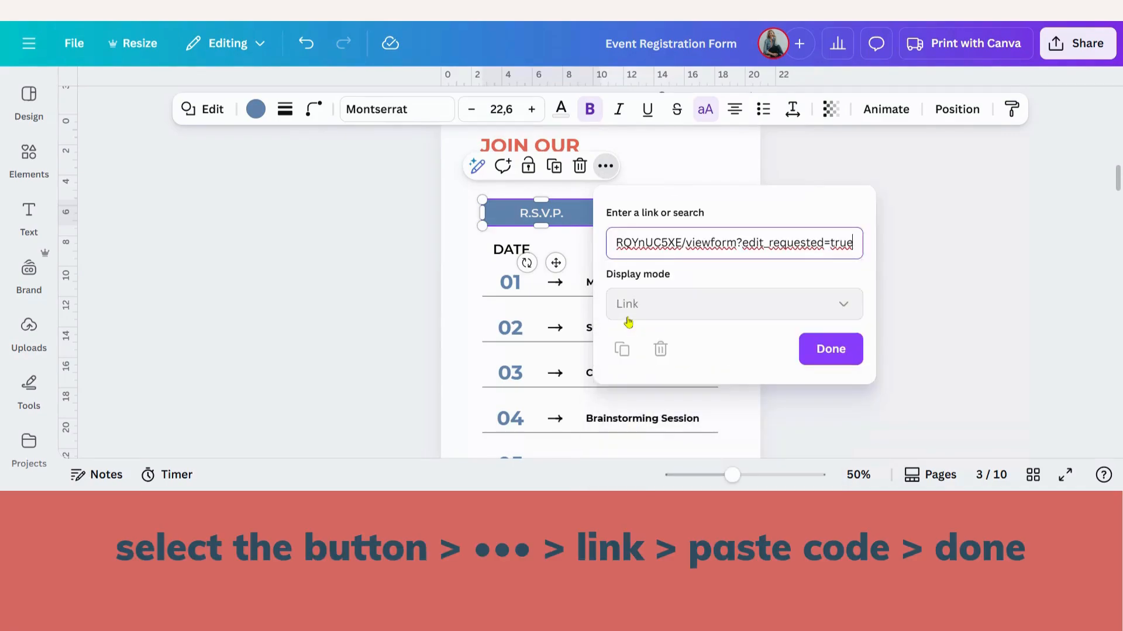
pyautogui.click(840, 353)
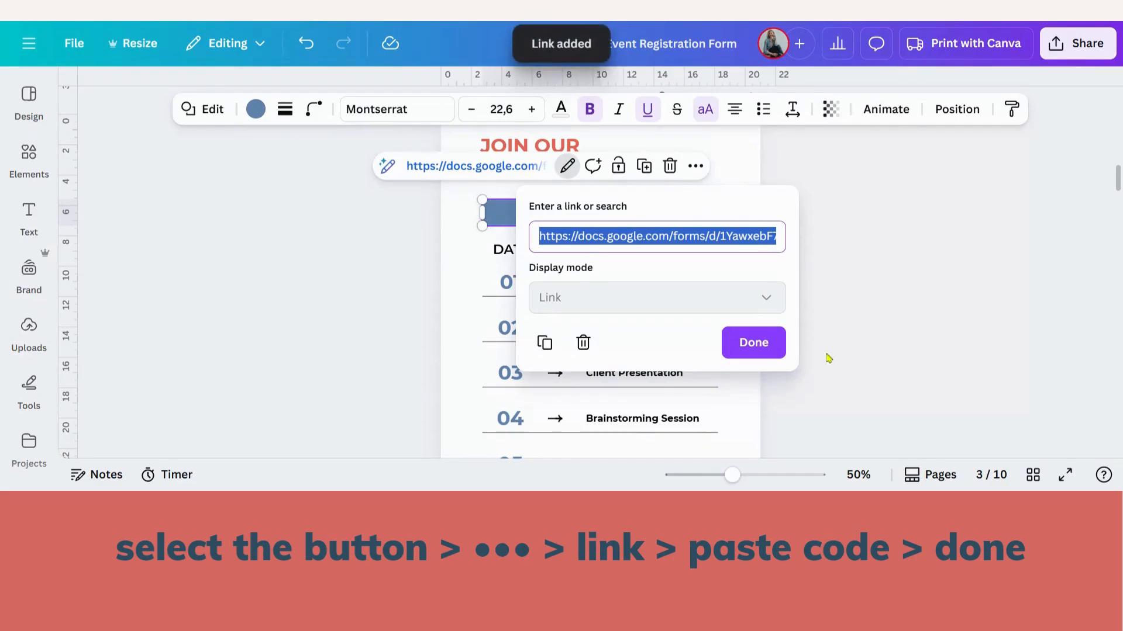
pyautogui.click(753, 345)
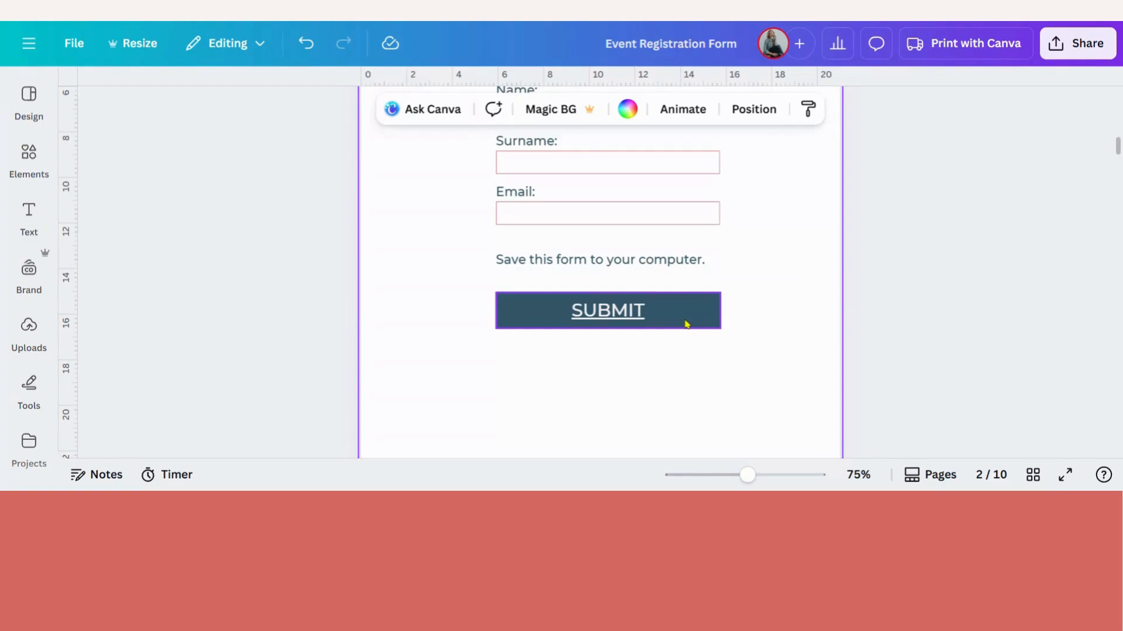
pyautogui.click(684, 322)
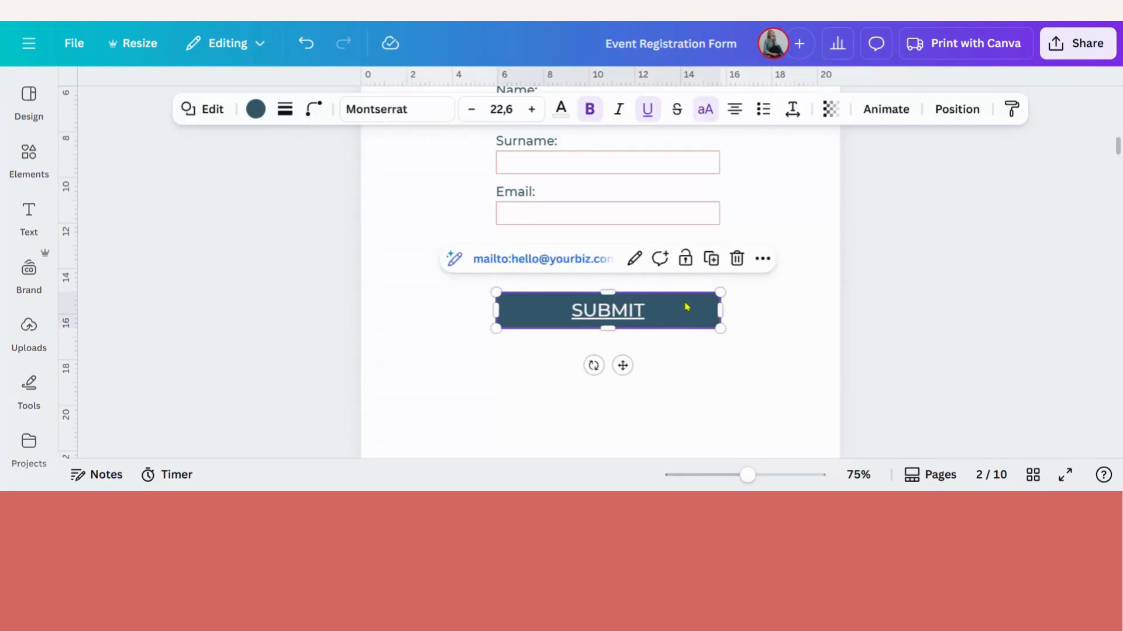
pyautogui.click(640, 264)
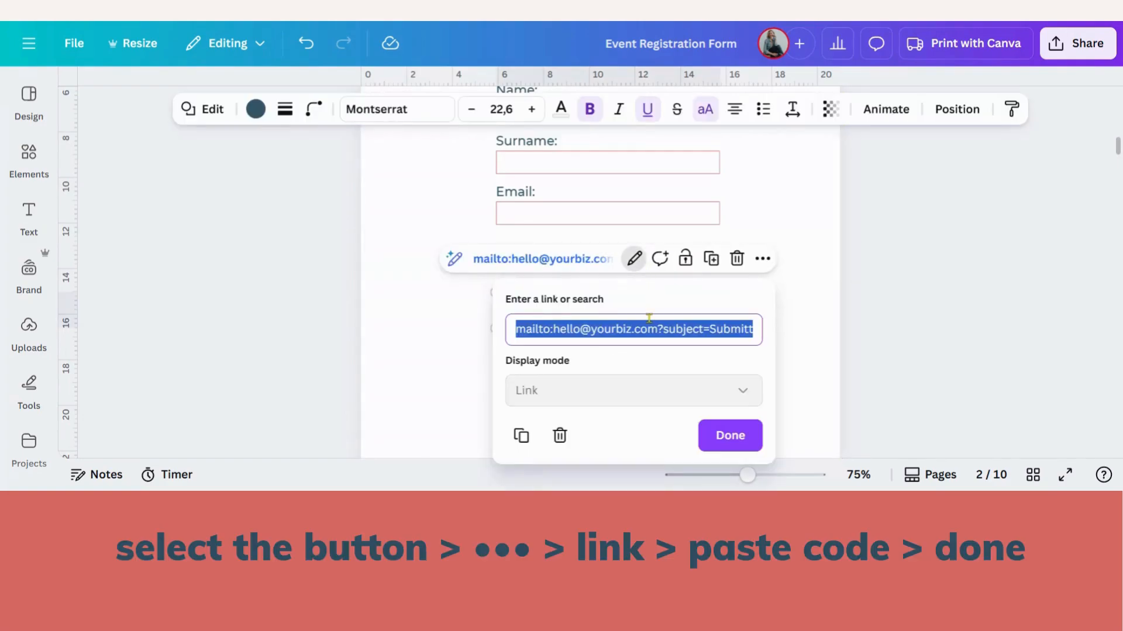
pyautogui.press('BackSpace')
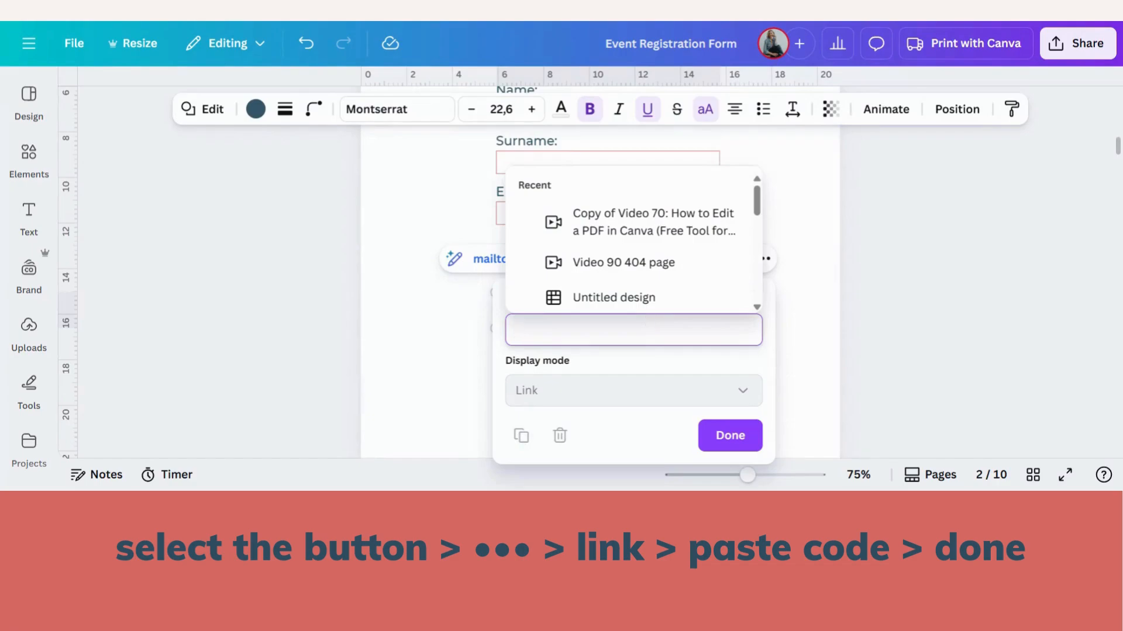
pyautogui.write('https://va-wonder.com/submission-page/')
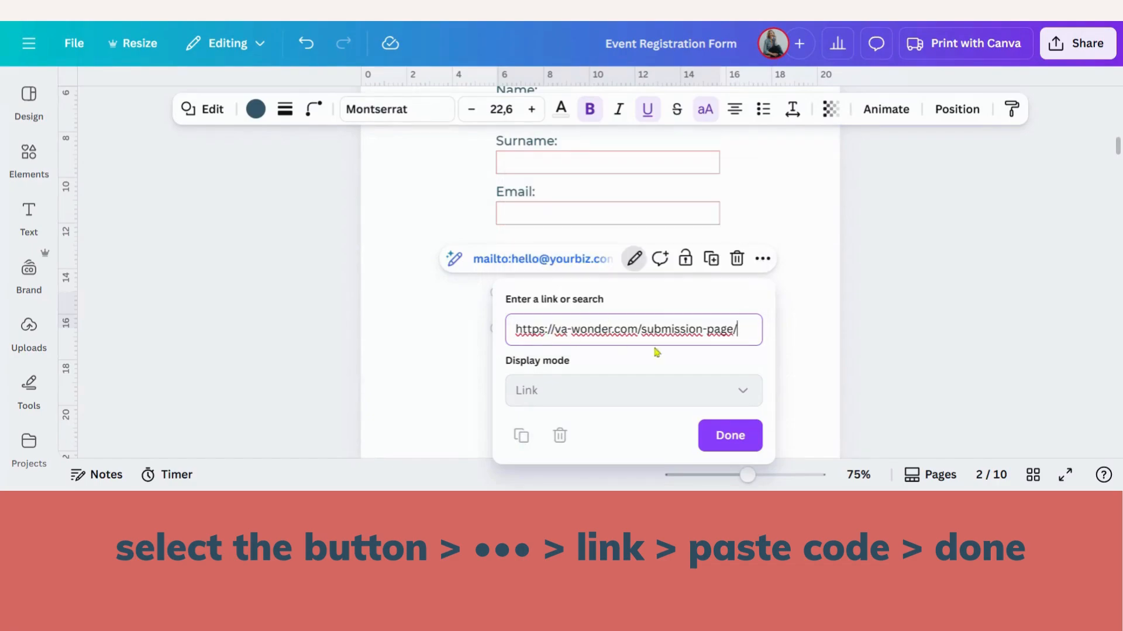
pyautogui.click(736, 442)
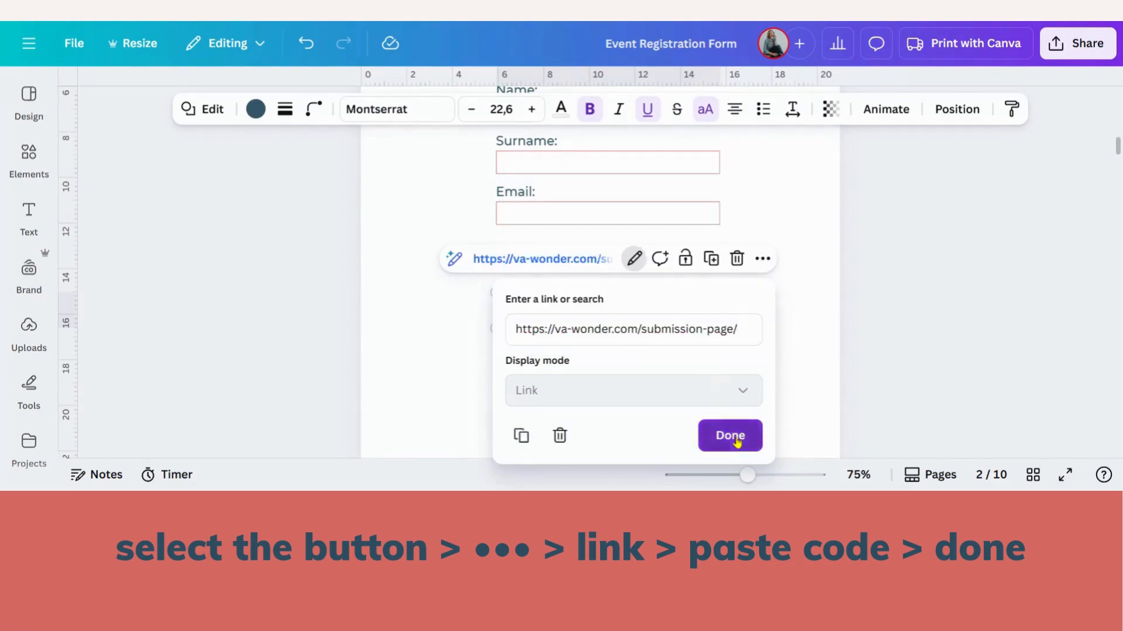
pyautogui.click(808, 387)
# - Download only page 1, the current page, as a PDF Standard file
pyautogui.scroll(2, 972, 374)
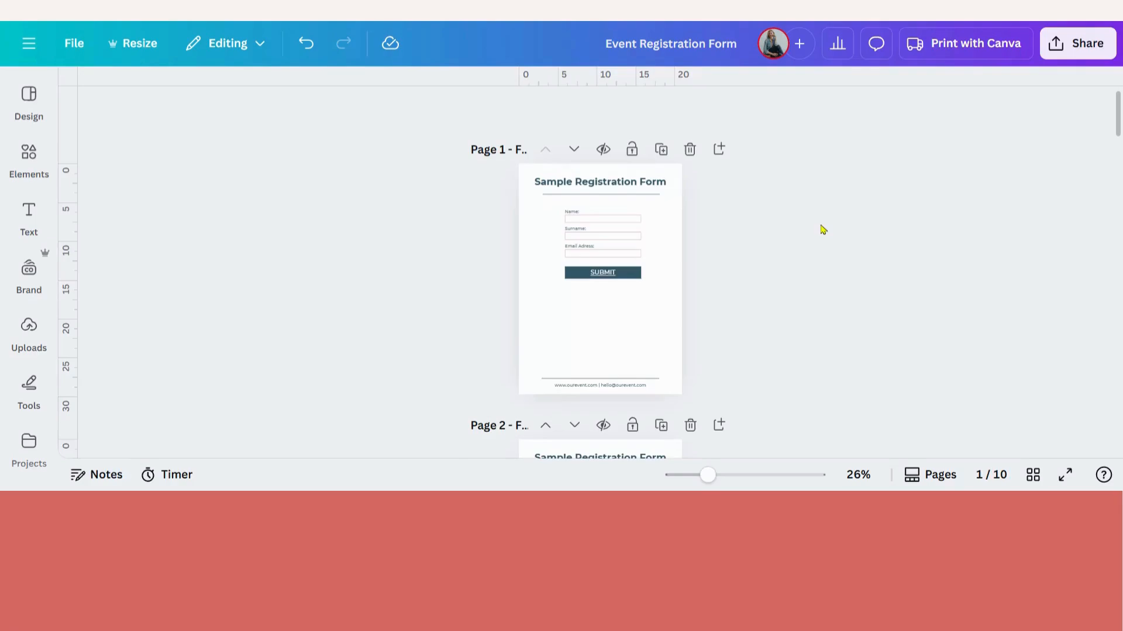
pyautogui.click(1081, 51)
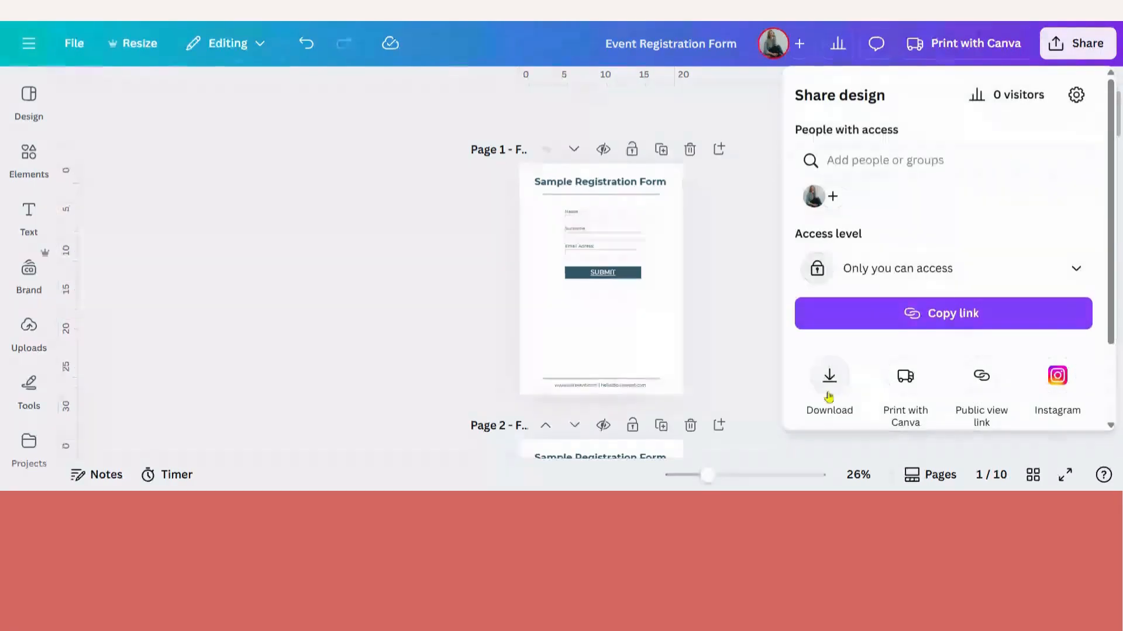
pyautogui.click(822, 389)
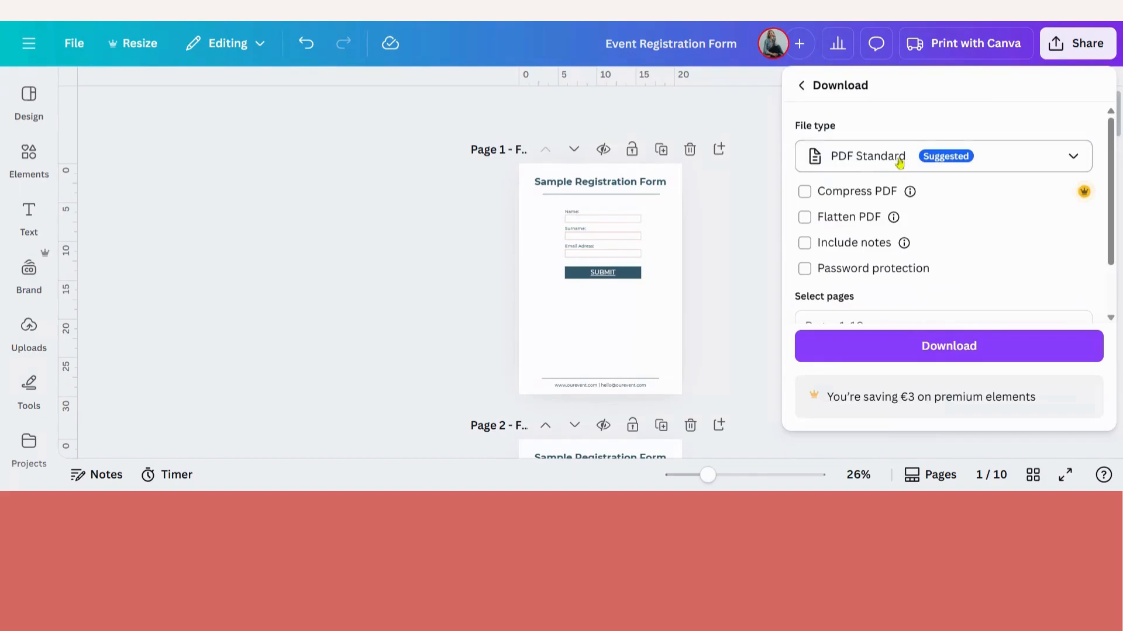
pyautogui.scroll(-2, 974, 234)
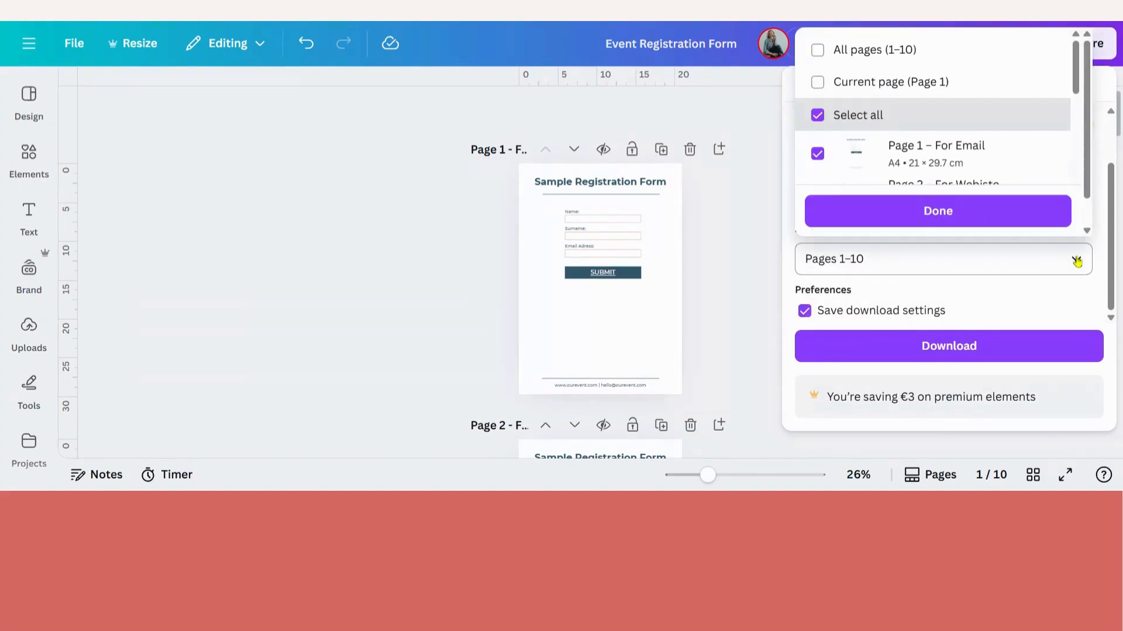
pyautogui.click(894, 82)
pyautogui.scroll(-1, 907, 158)
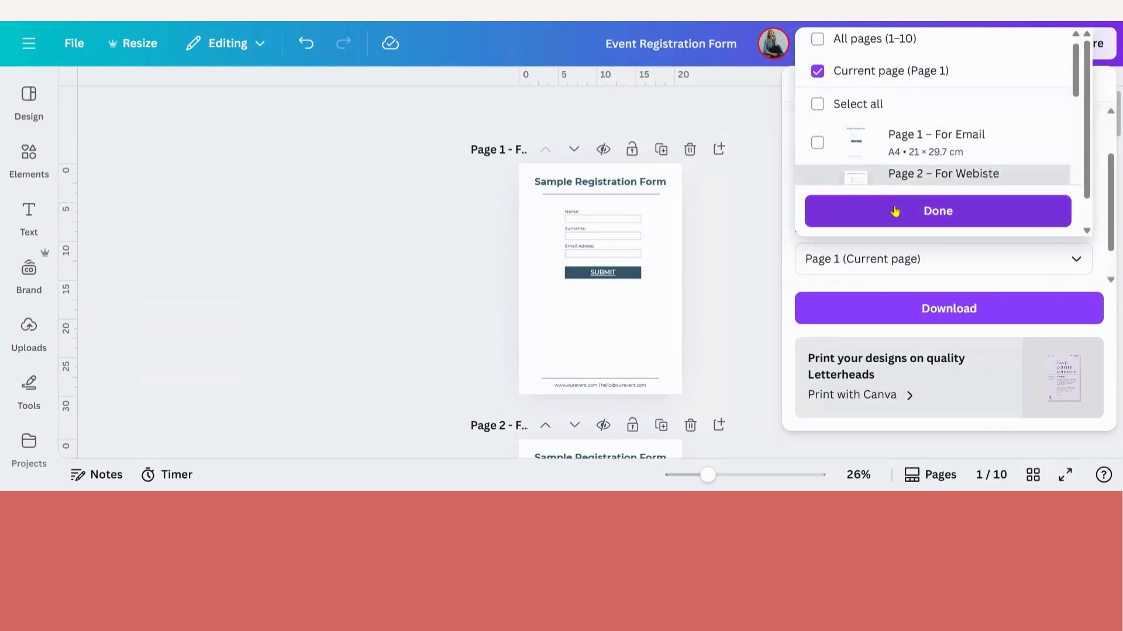
pyautogui.click(892, 210)
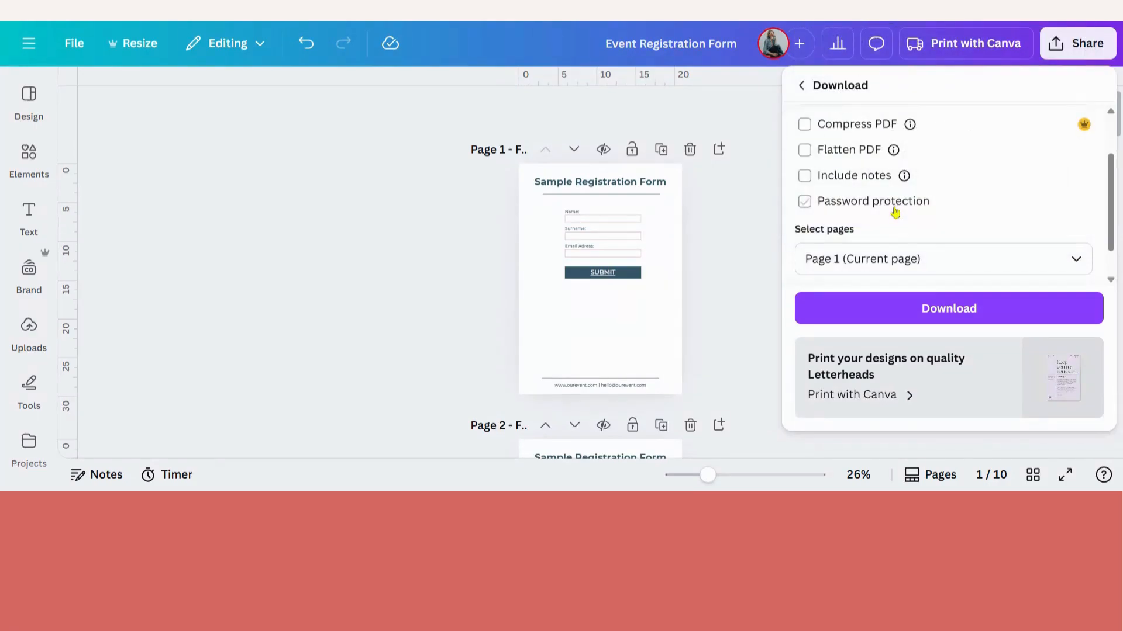
pyautogui.click(893, 310)
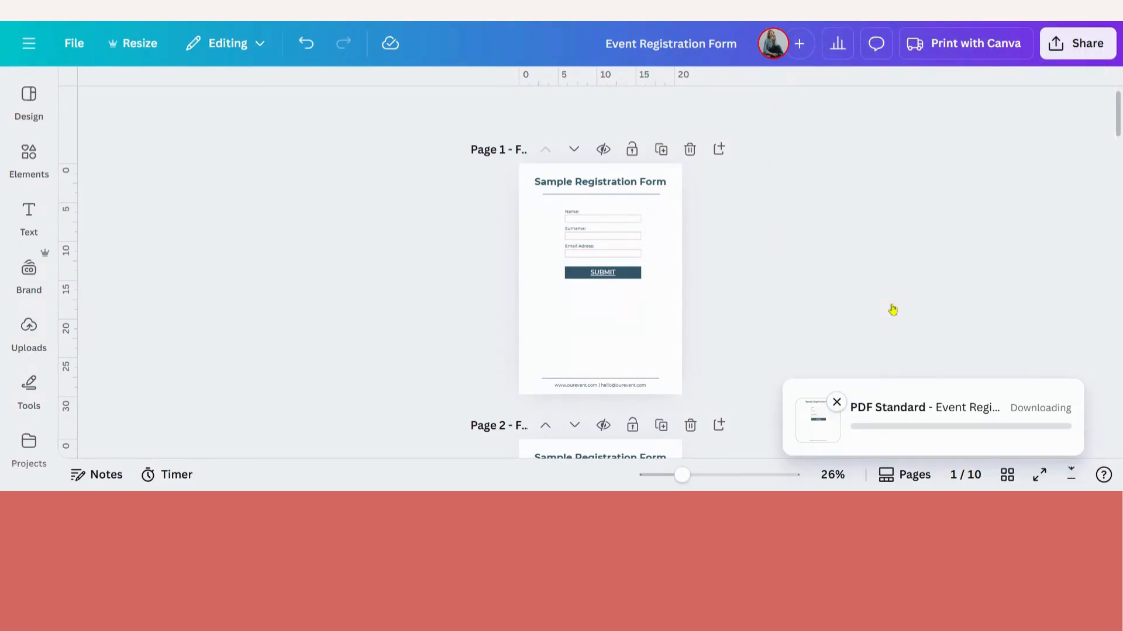
pyautogui.scroll(-4, 850, 273)
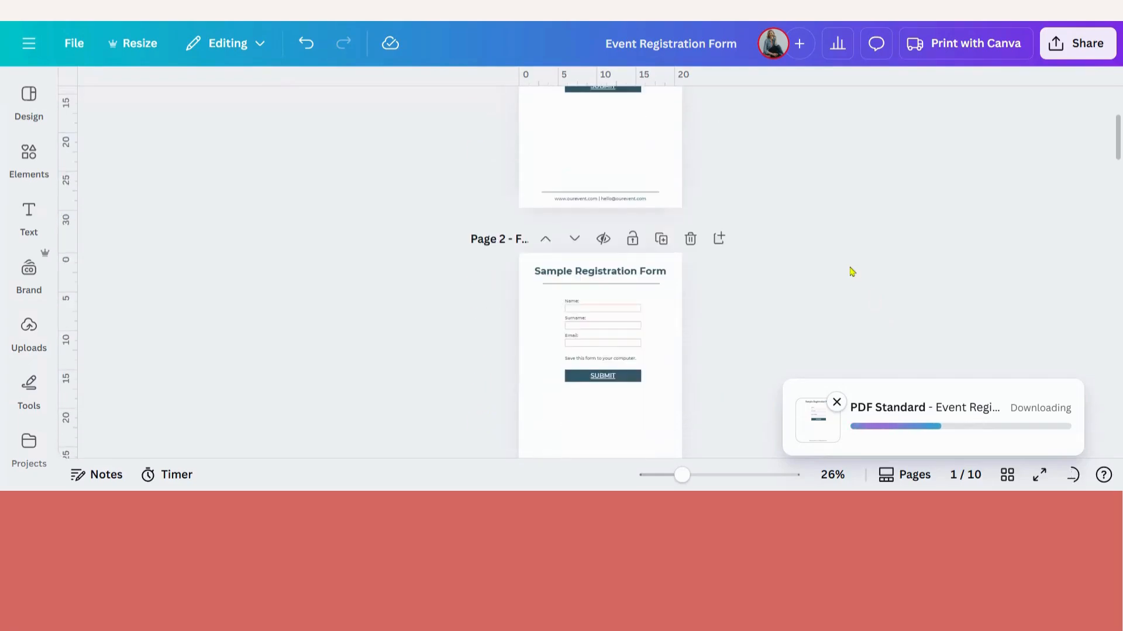
# - Download only page 2, the current page with the website submission form, as a PDF Standard file
pyautogui.click(1083, 59)
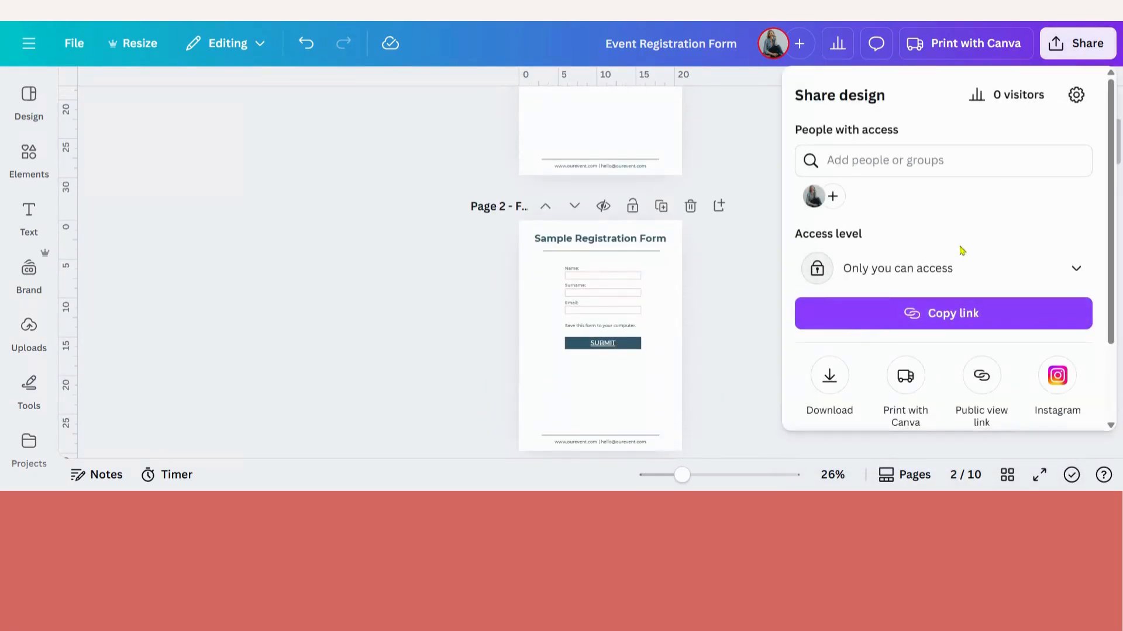
pyautogui.click(831, 376)
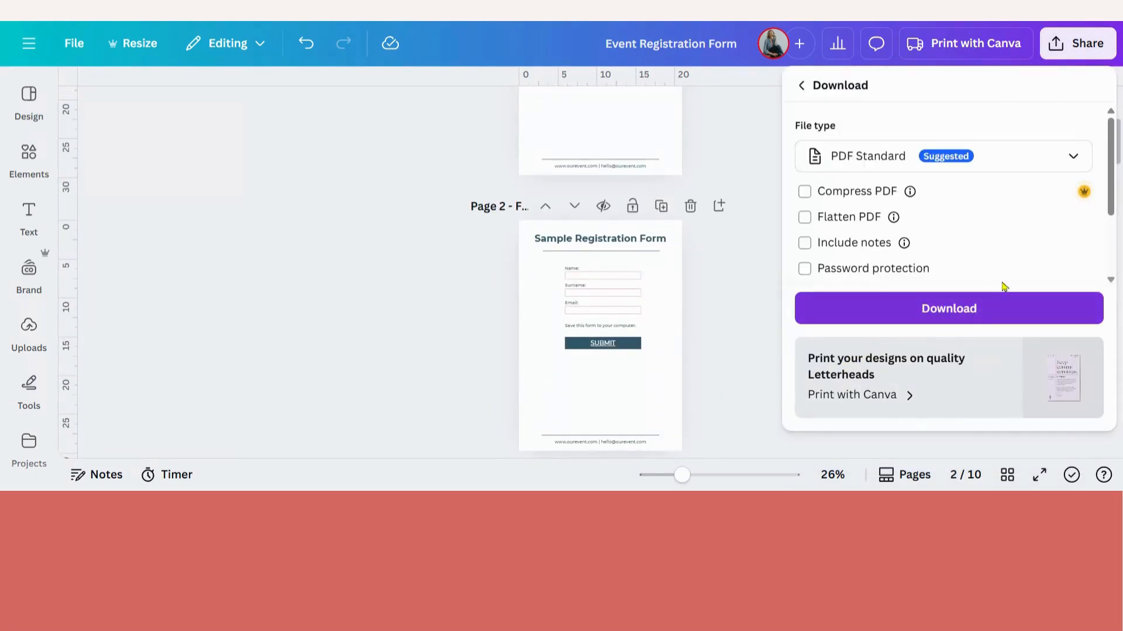
pyautogui.scroll(-2, 994, 243)
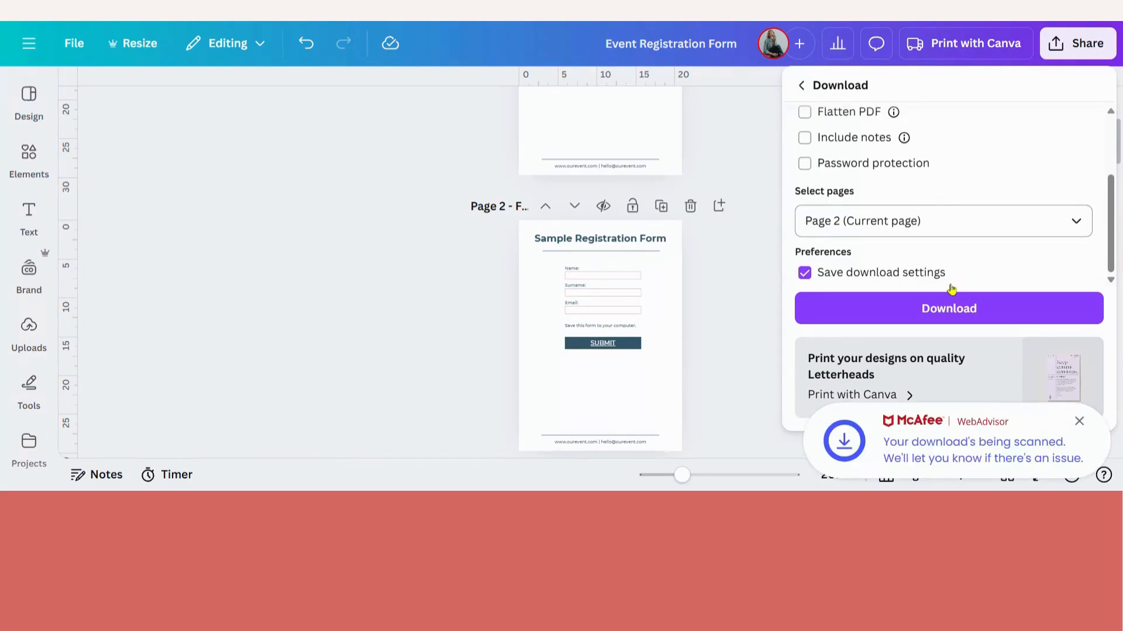
pyautogui.click(954, 221)
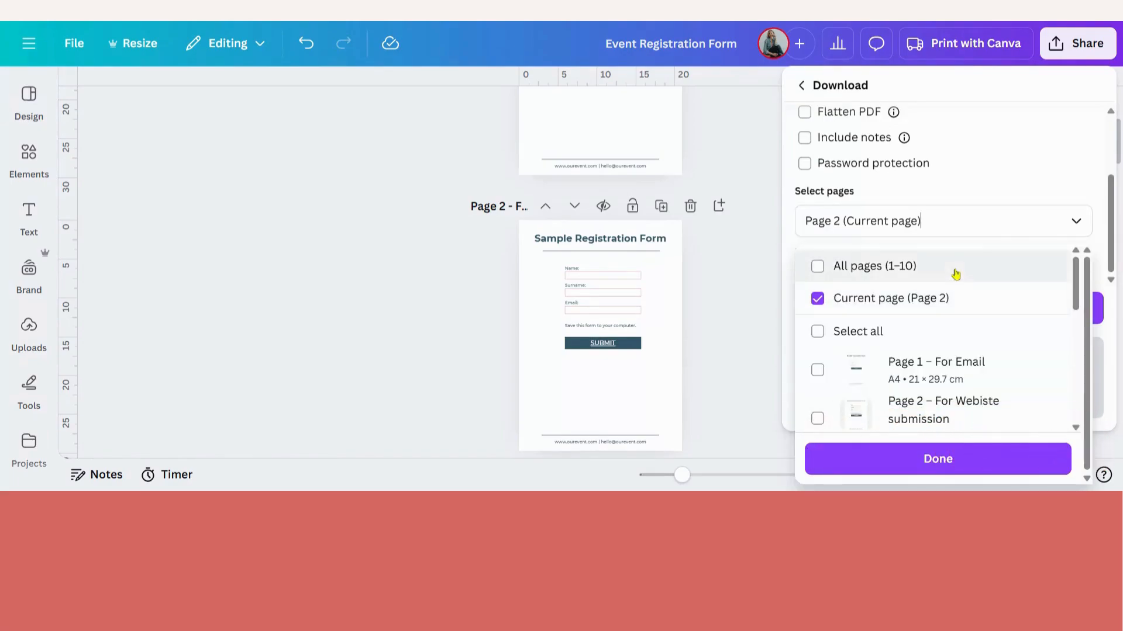
pyautogui.click(915, 472)
pyautogui.click(932, 309)
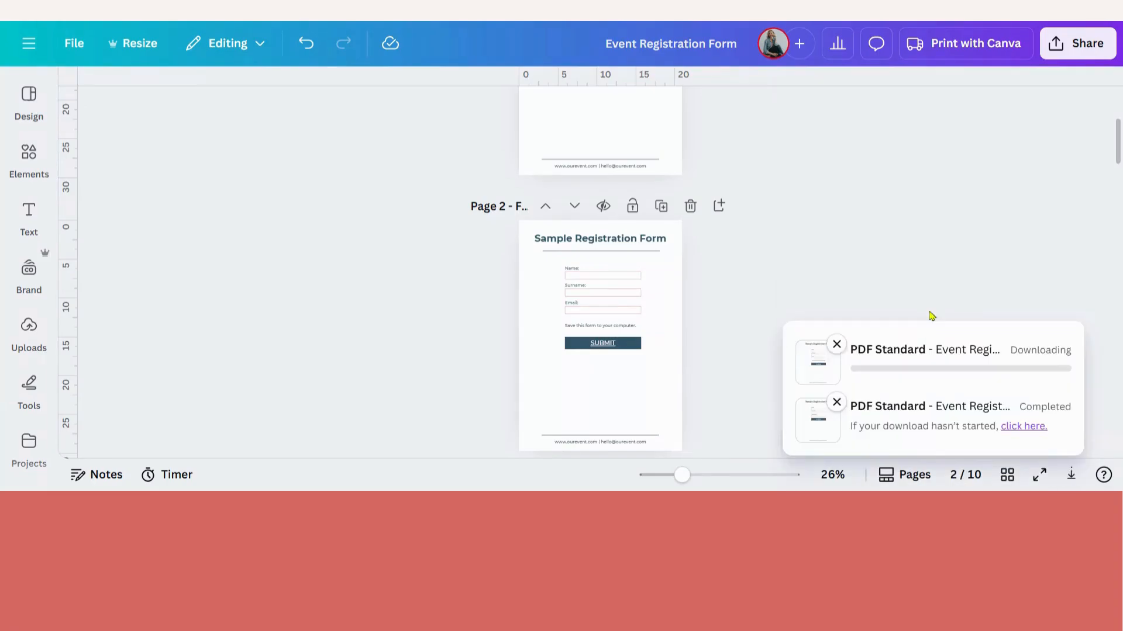
# - Download page 3, the event page with the R.S.V.P. button, as a PDF Standard file
pyautogui.scroll(-5, 735, 258)
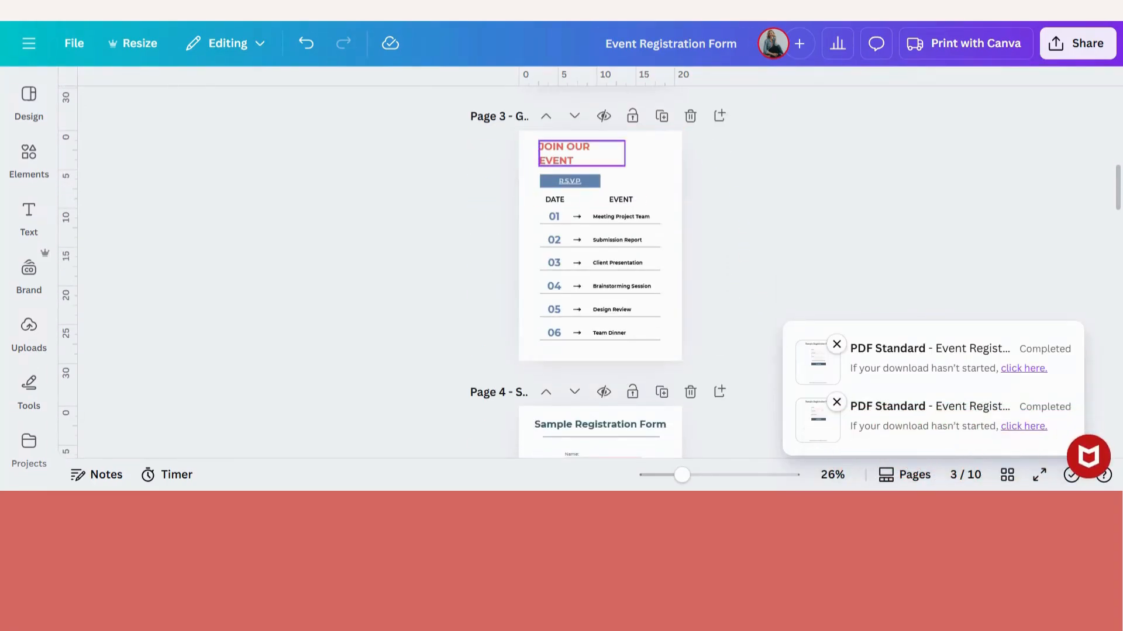
pyautogui.click(1077, 44)
pyautogui.click(829, 374)
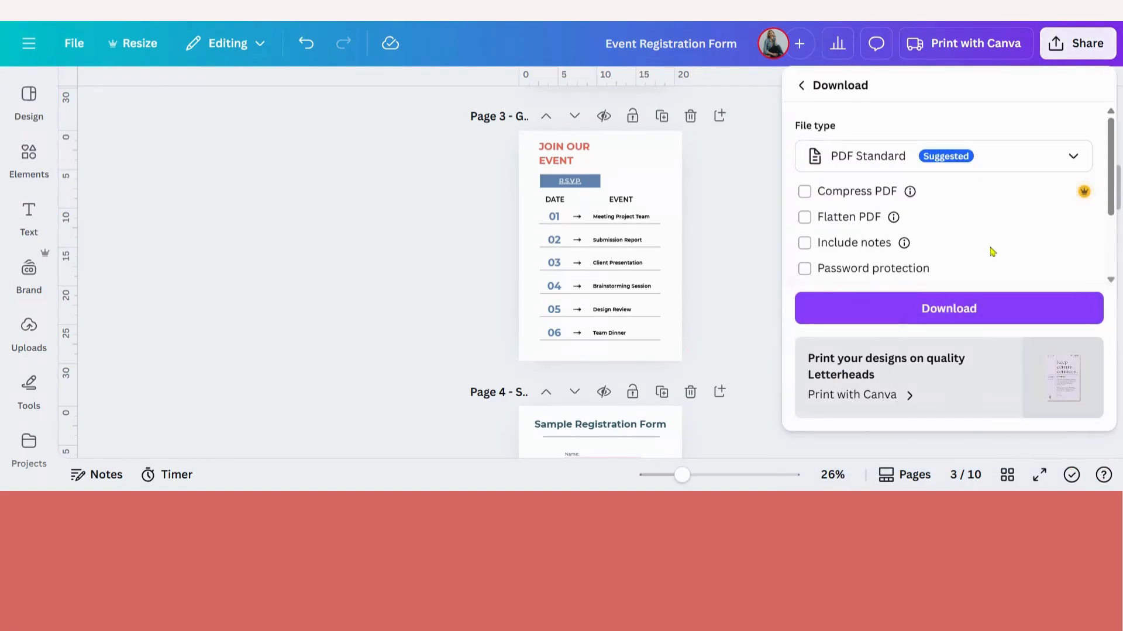
pyautogui.scroll(-2, 992, 251)
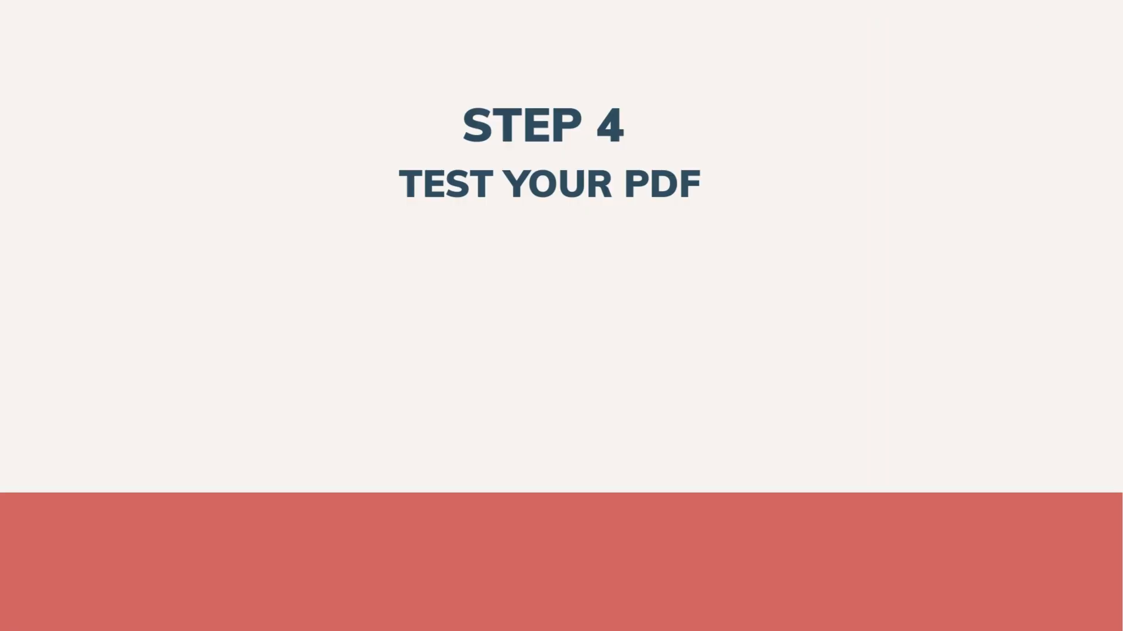